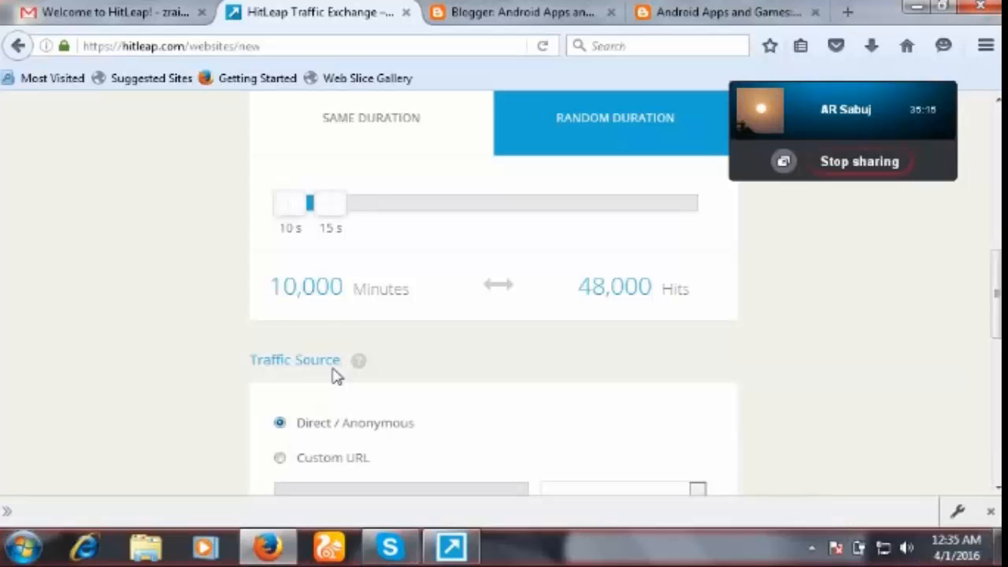
Expand the advanced options below the traffic source in the new website form to reach the hourly limit.
{"action": "left_click", "coordinate": [334, 372]}
{"action": "scroll", "coordinate": [333, 377], "scroll_direction": "down", "scroll_amount": 1}
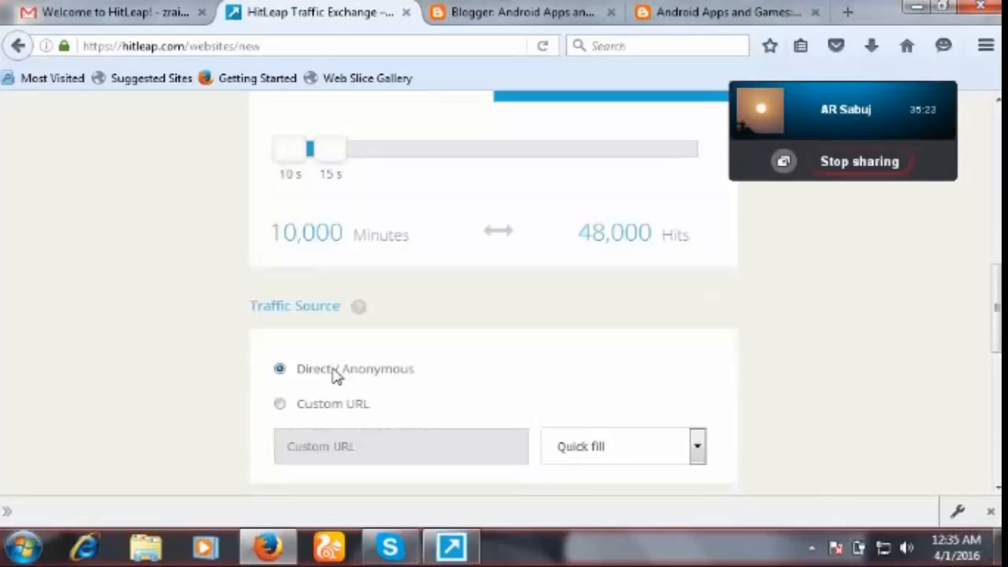
{"action": "scroll", "coordinate": [334, 376], "scroll_direction": "down", "scroll_amount": 1}
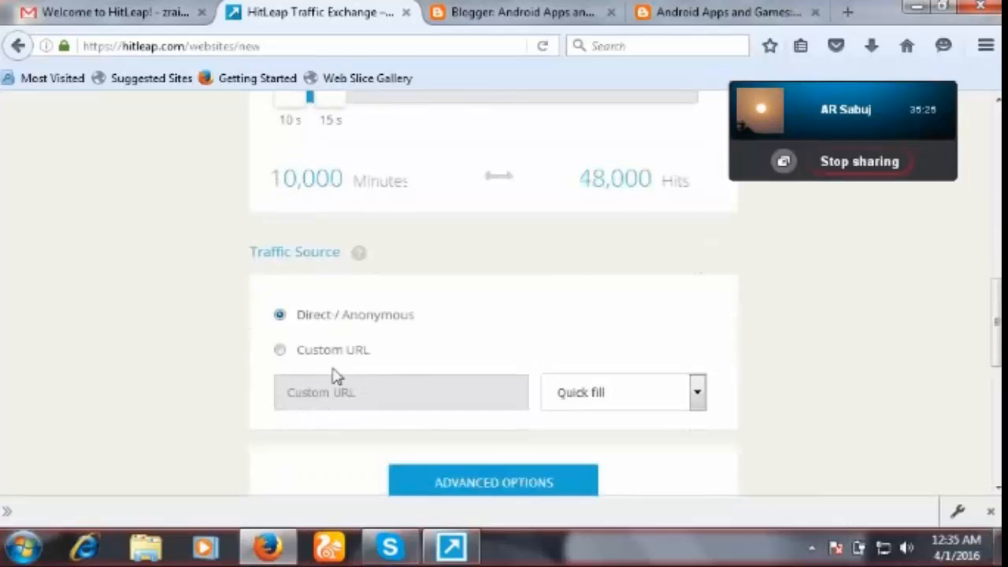
{"action": "scroll", "coordinate": [333, 377], "scroll_direction": "down", "scroll_amount": 1}
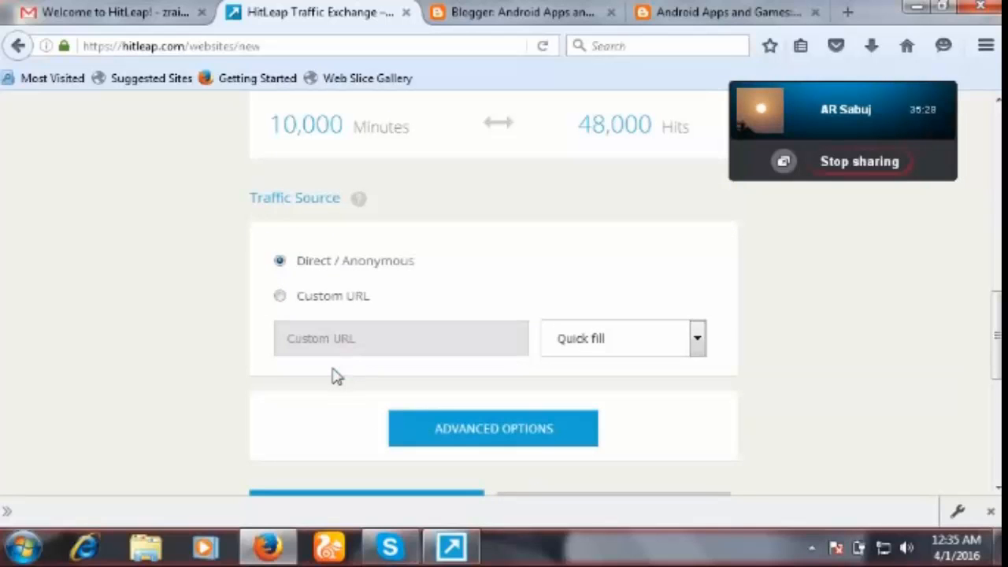
{"action": "scroll", "coordinate": [334, 377], "scroll_direction": "down", "scroll_amount": 1}
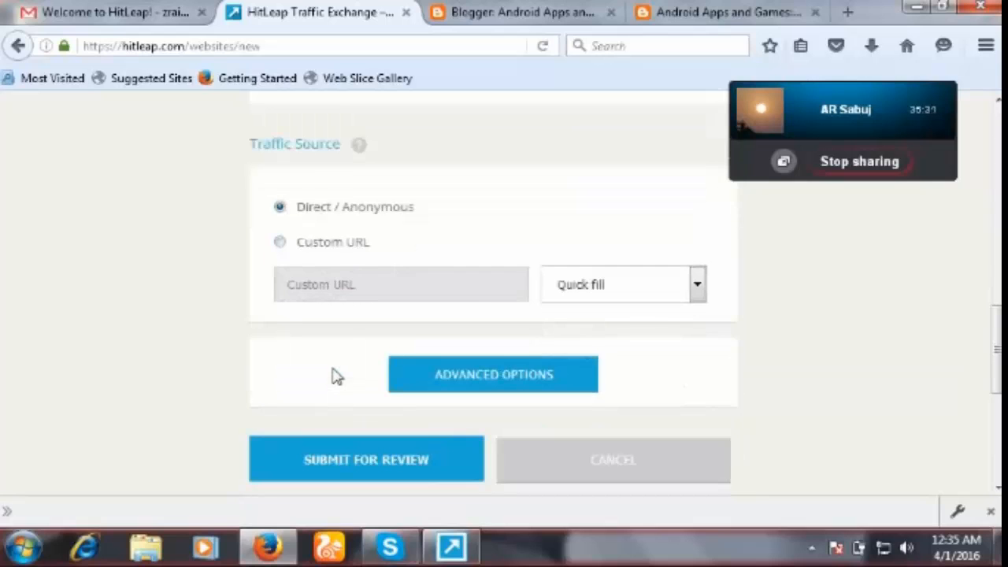
{"action": "left_click", "coordinate": [488, 380]}
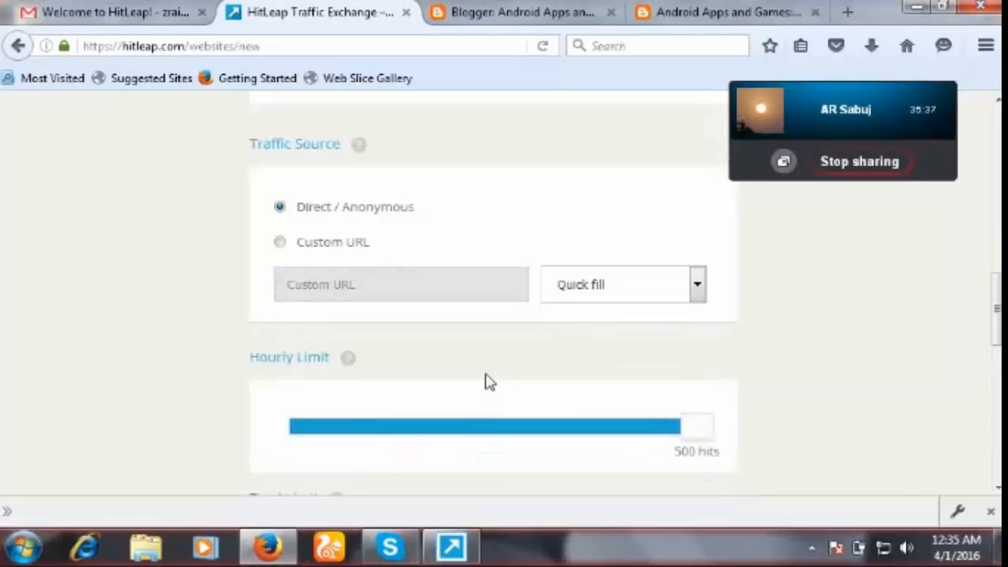
{"action": "scroll", "coordinate": [488, 383], "scroll_direction": "down", "scroll_amount": 1}
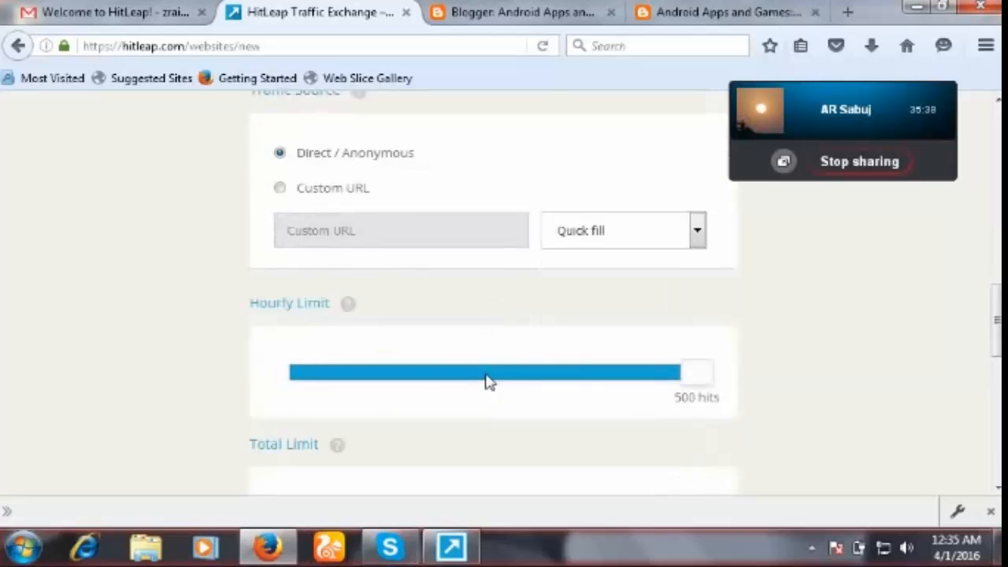
{"action": "scroll", "coordinate": [489, 382], "scroll_direction": "down", "scroll_amount": 1}
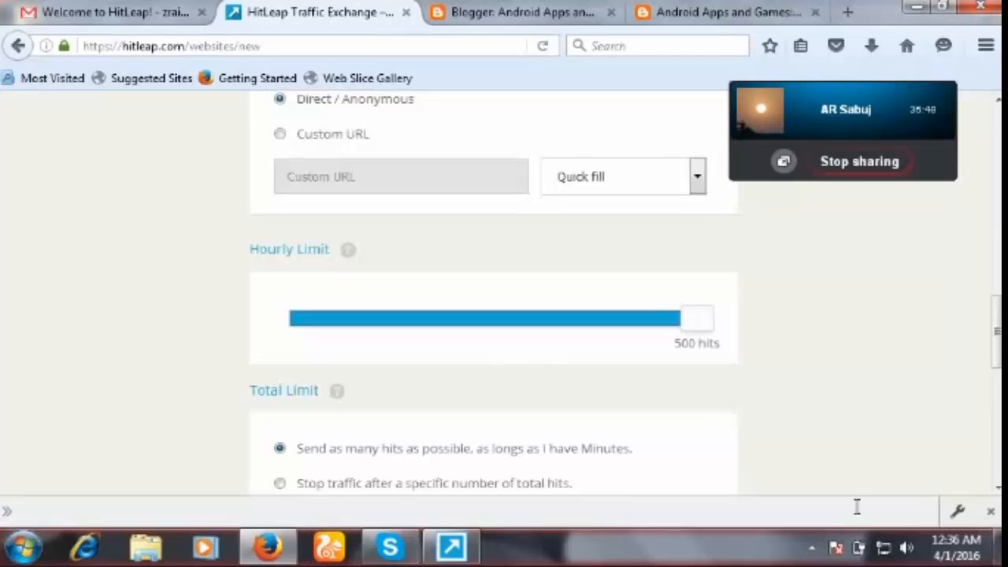
Raise the system speaker volume to nearly the maximum and close the volume control.
{"action": "left_click", "coordinate": [908, 551]}
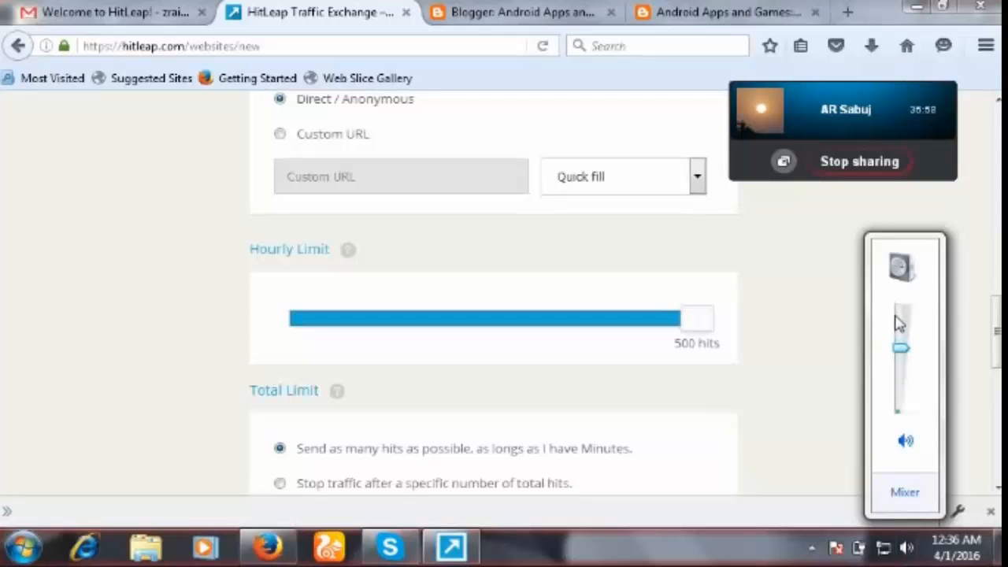
{"action": "left_click", "coordinate": [901, 323]}
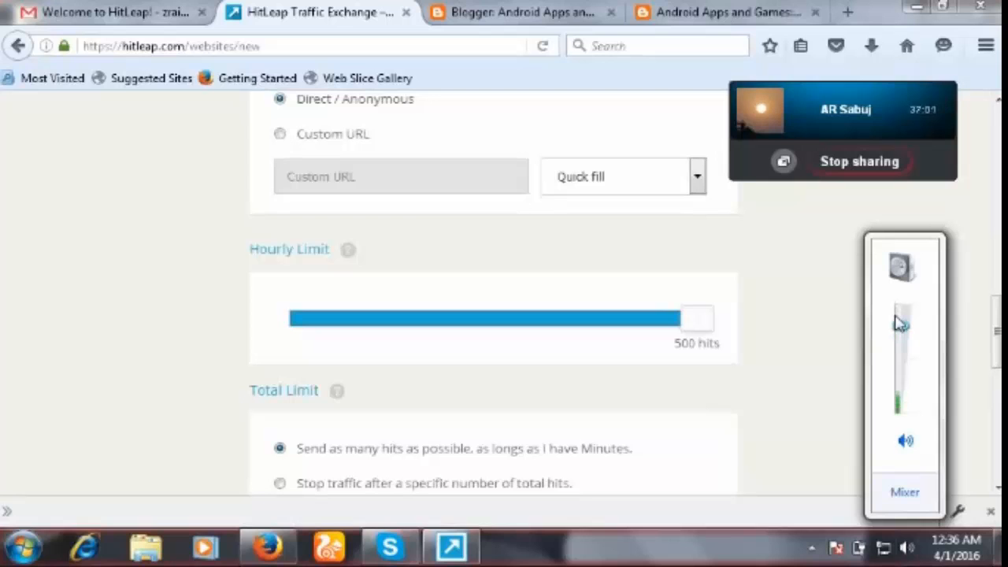
{"action": "left_click_drag", "start_coordinate": [900, 323], "coordinate": [900, 304]}
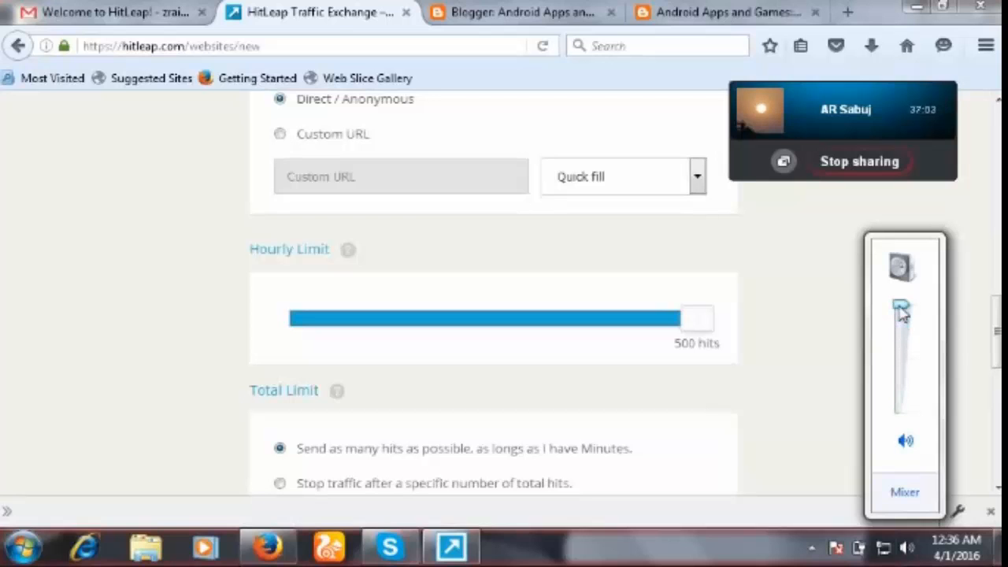
{"action": "left_click", "coordinate": [794, 351]}
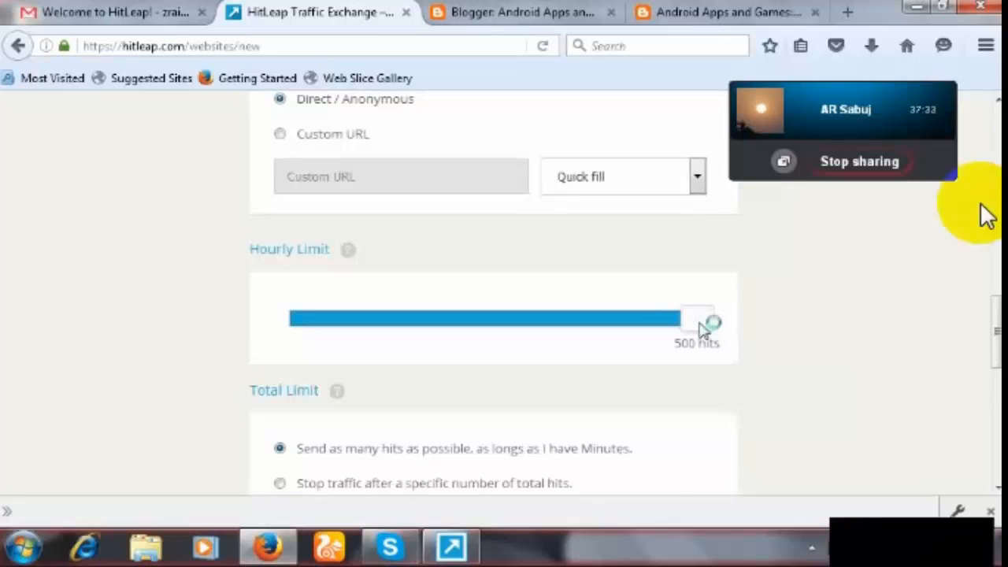
Reduce the website's hourly limit to 32 hits.
{"action": "left_click_drag", "start_coordinate": [626, 330], "coordinate": [312, 329]}
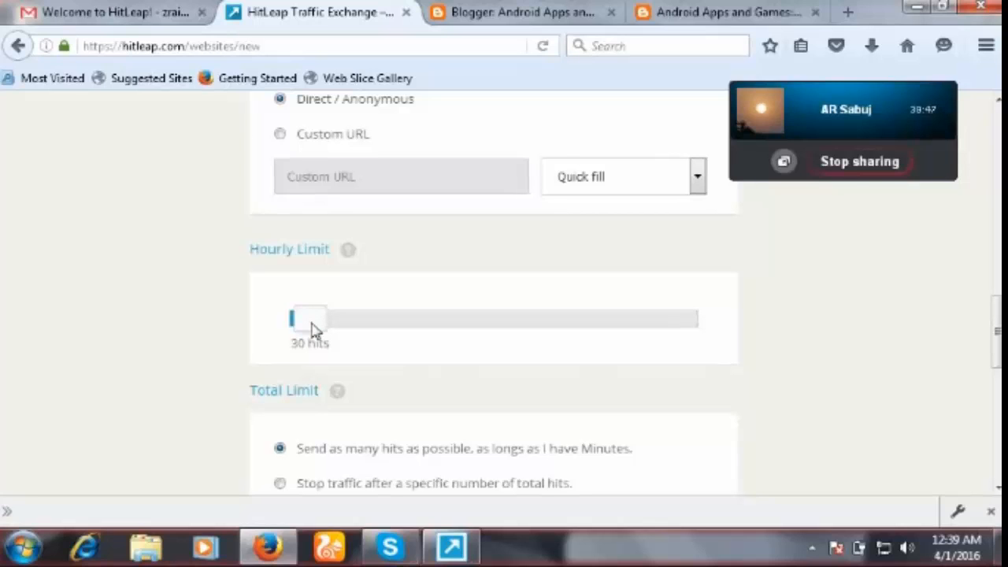
{"action": "left_click_drag", "start_coordinate": [311, 329], "coordinate": [313, 330]}
Set the total limit to stop traffic after a specific number of total hits, and enter 120.
{"action": "scroll", "coordinate": [313, 330], "scroll_direction": "down", "scroll_amount": 1}
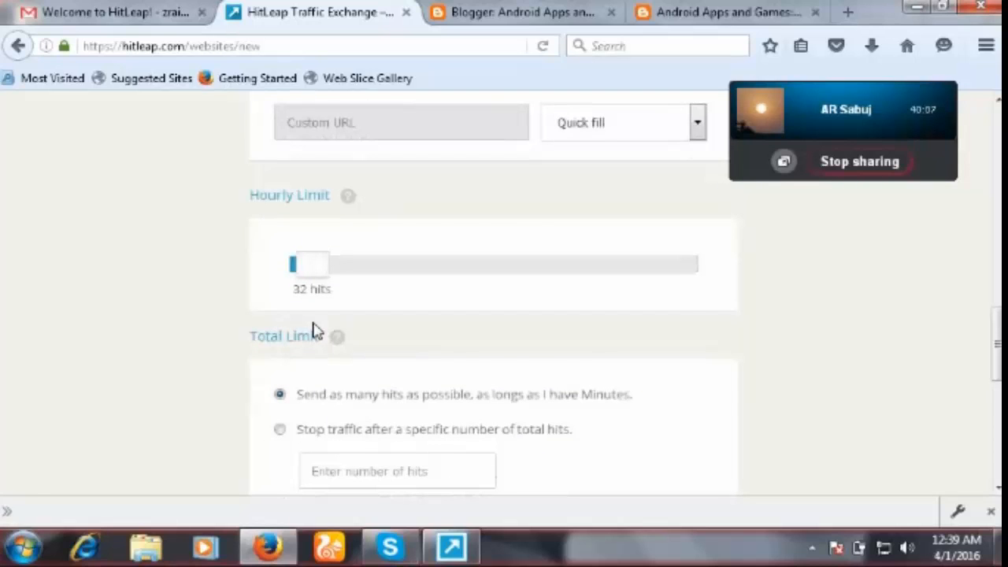
{"action": "scroll", "coordinate": [314, 331], "scroll_direction": "down", "scroll_amount": 1}
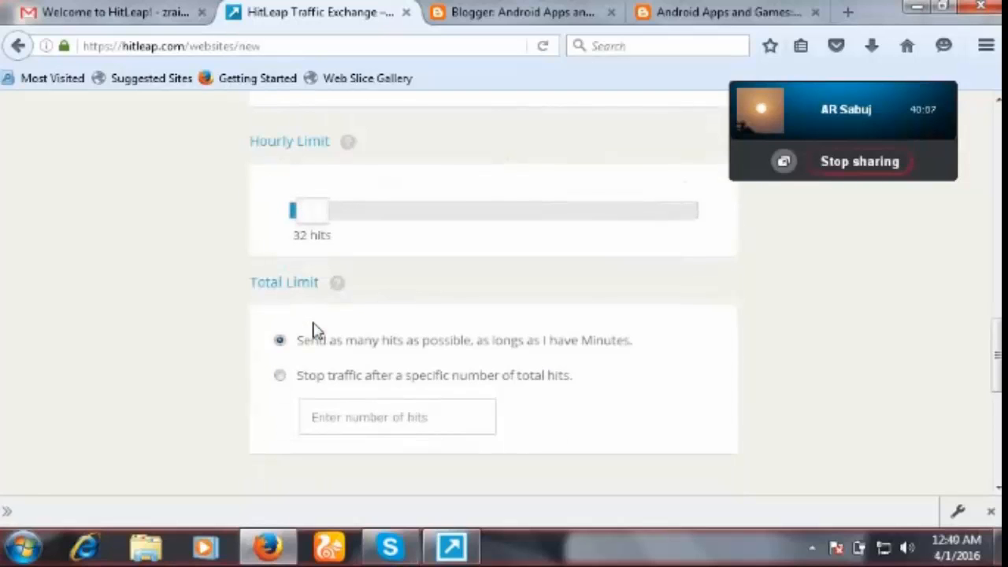
{"action": "left_click", "coordinate": [280, 377]}
{"action": "left_click", "coordinate": [282, 377]}
{"action": "left_click", "coordinate": [281, 377]}
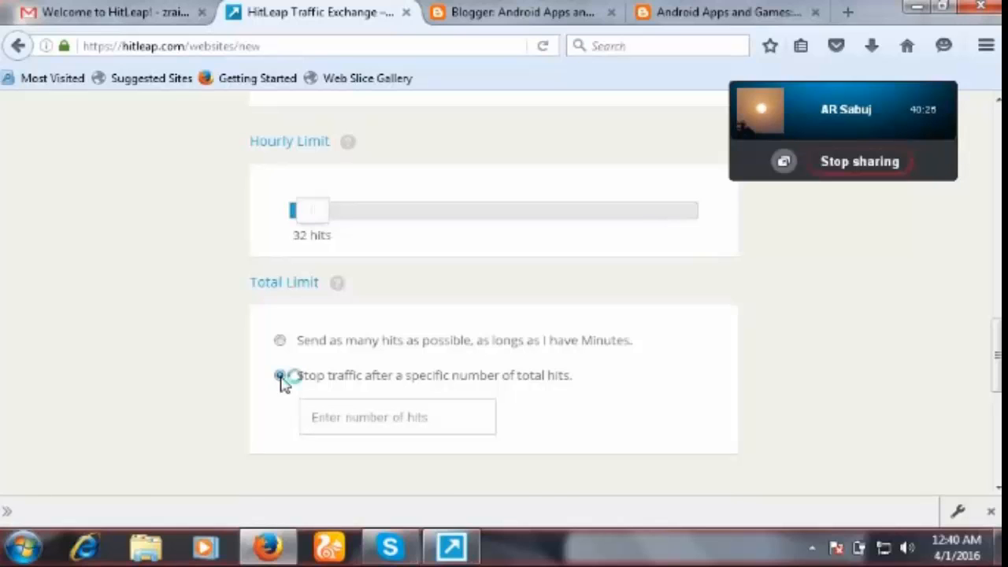
{"action": "left_click", "coordinate": [281, 377]}
{"action": "left_click", "coordinate": [282, 377]}
{"action": "left_click", "coordinate": [281, 378]}
{"action": "left_click", "coordinate": [282, 377]}
{"action": "left_click", "coordinate": [281, 377]}
{"action": "left_click", "coordinate": [281, 376]}
{"action": "left_click", "coordinate": [333, 419]}
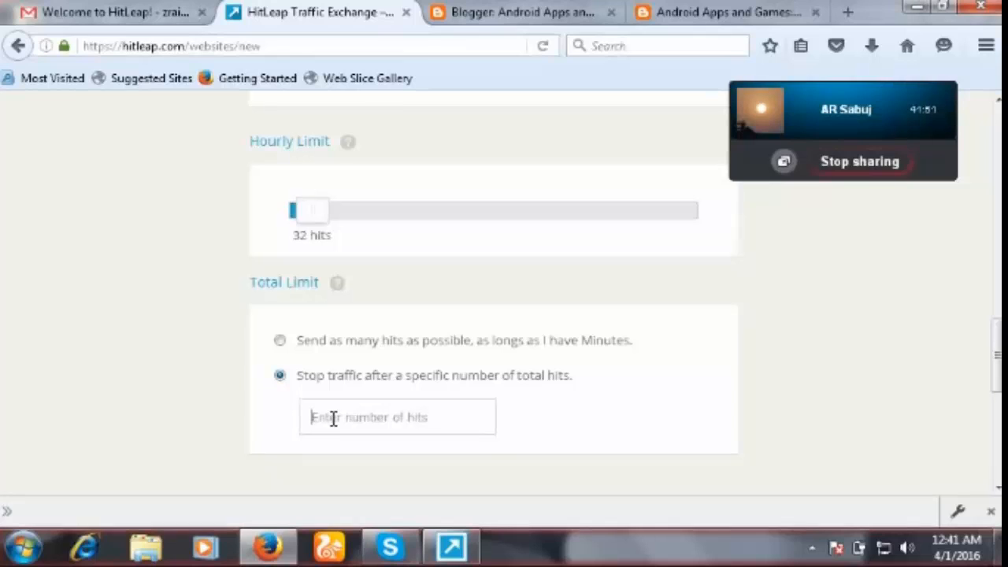
{"action": "type", "text": "120"}
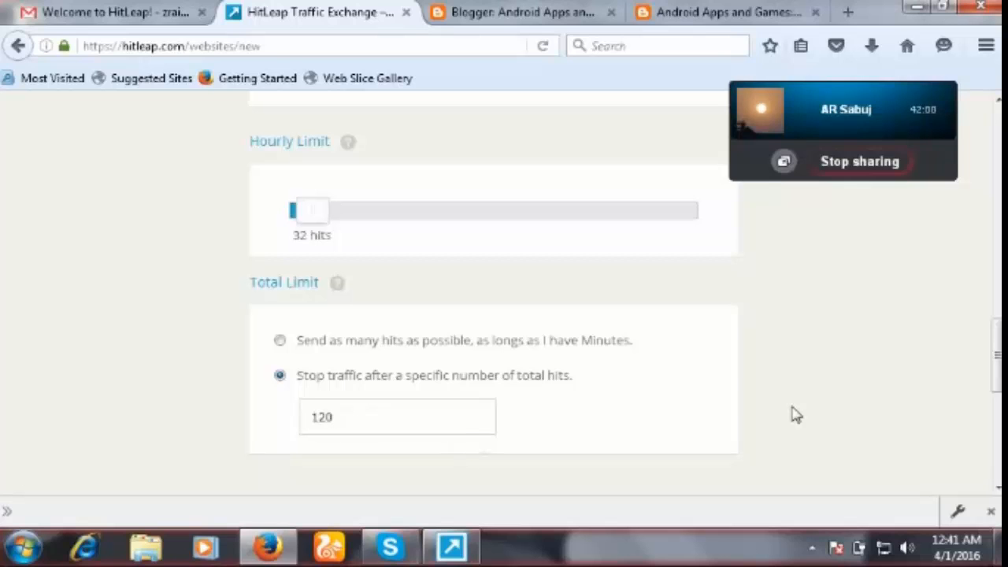
Return to the hourly limit and lower it to 13 hits.
{"action": "scroll", "coordinate": [794, 415], "scroll_direction": "down", "scroll_amount": 3}
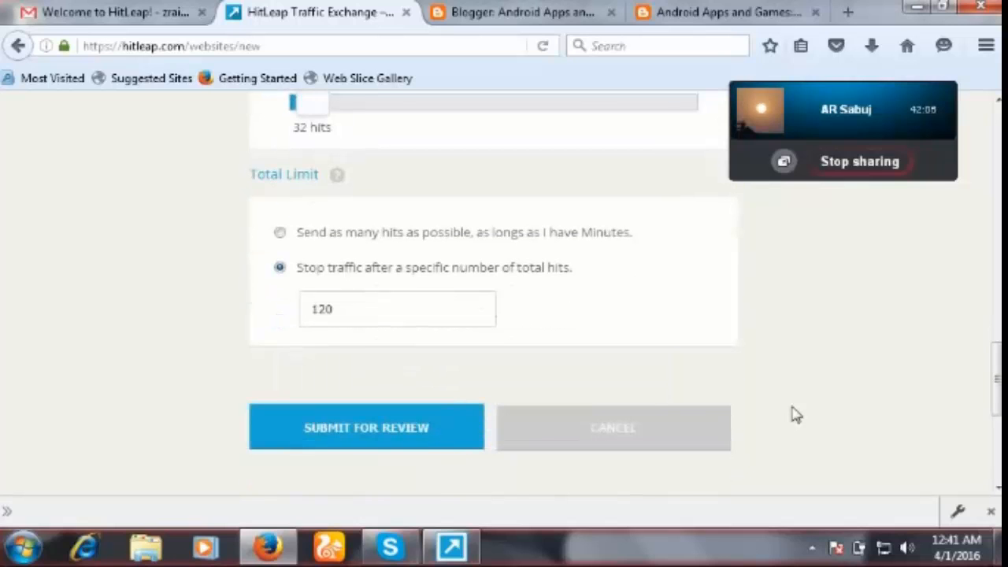
{"action": "scroll", "coordinate": [794, 415], "scroll_direction": "down", "scroll_amount": 2}
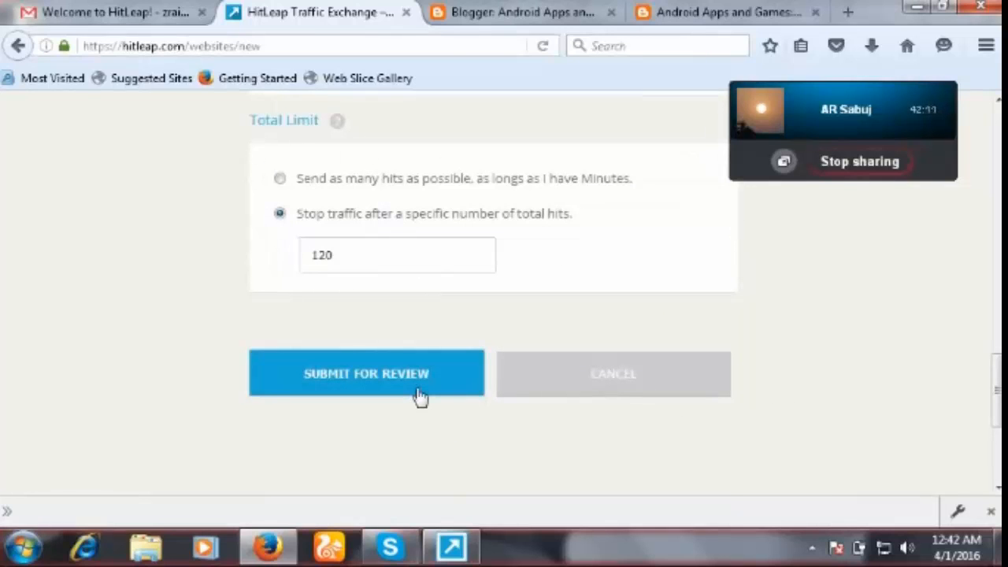
{"action": "scroll", "coordinate": [420, 396], "scroll_direction": "up", "scroll_amount": 5}
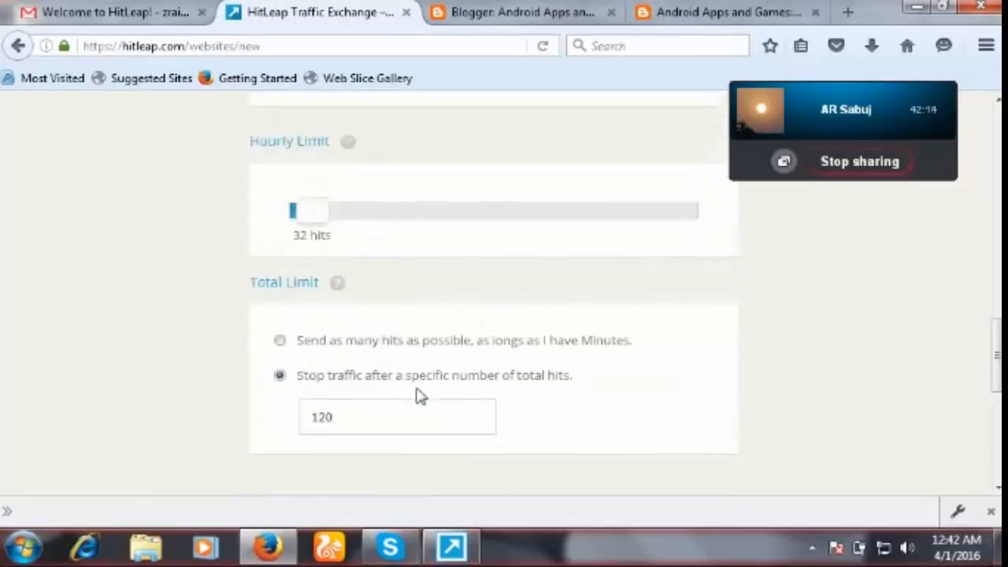
{"action": "scroll", "coordinate": [420, 396], "scroll_direction": "up", "scroll_amount": 3}
{"action": "scroll", "coordinate": [420, 396], "scroll_direction": "up", "scroll_amount": 2}
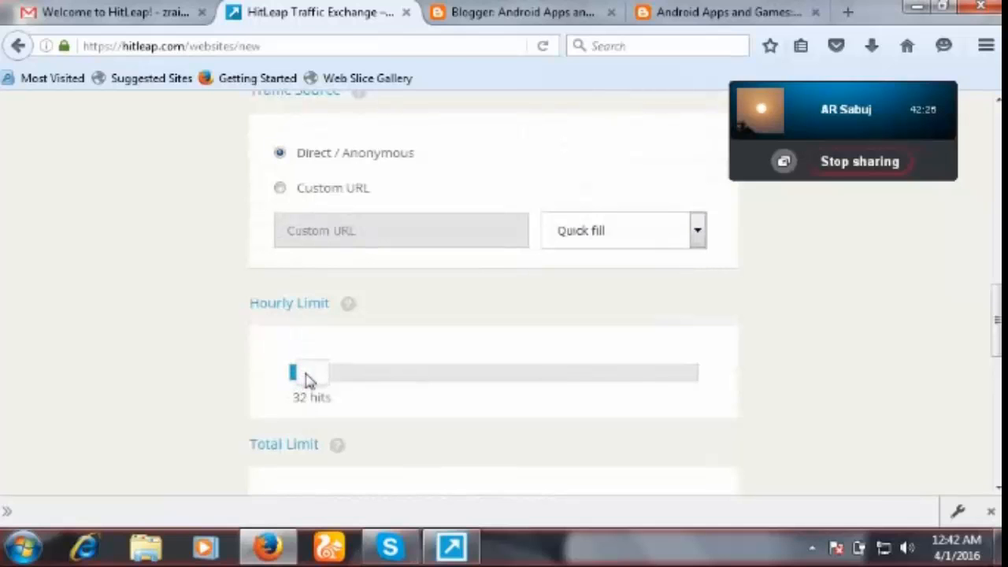
{"action": "left_click_drag", "start_coordinate": [308, 380], "coordinate": [287, 381]}
Submit the new website for review.
{"action": "scroll", "coordinate": [288, 381], "scroll_direction": "down", "scroll_amount": 1}
{"action": "scroll", "coordinate": [287, 381], "scroll_direction": "down", "scroll_amount": 3}
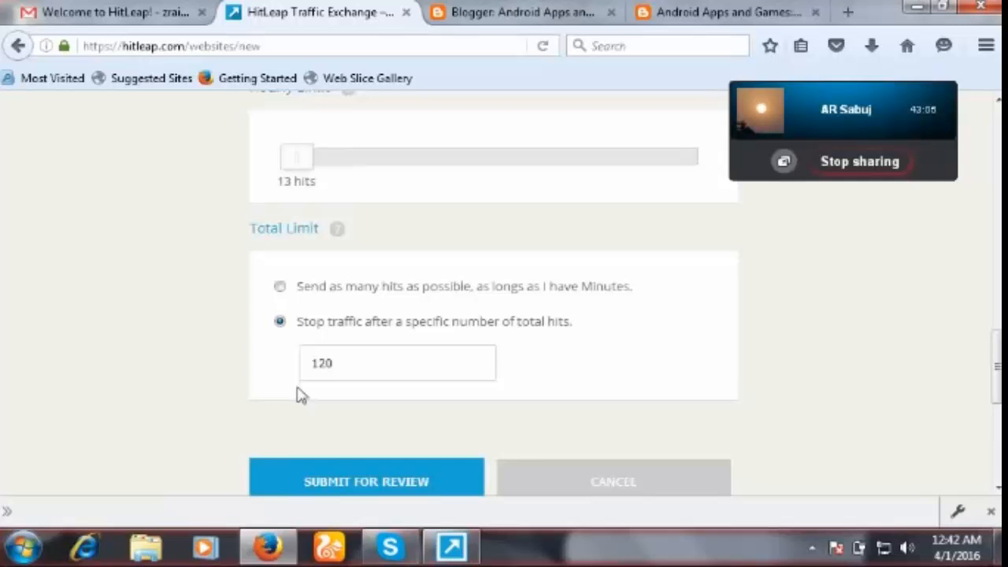
{"action": "left_click", "coordinate": [337, 481]}
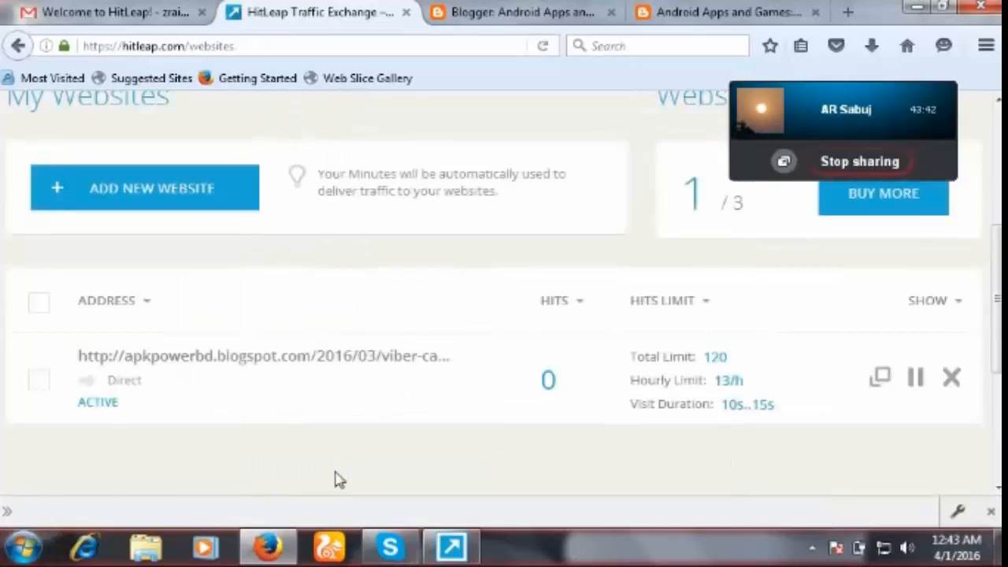
Review the added website's address, status and hit limits in the My Websites list.
{"action": "scroll", "coordinate": [334, 480], "scroll_direction": "down", "scroll_amount": 1}
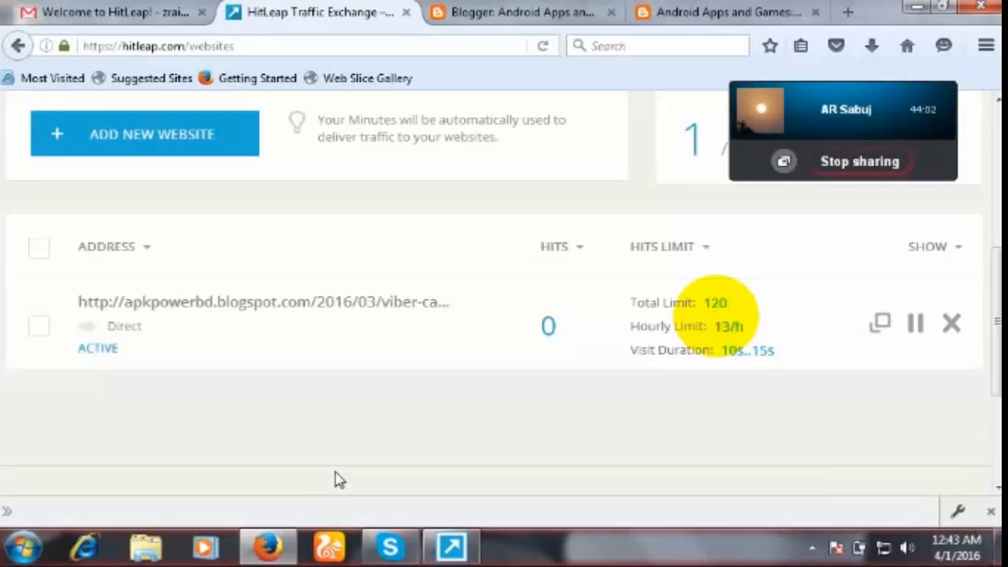
{"action": "scroll", "coordinate": [335, 479], "scroll_direction": "up", "scroll_amount": 1}
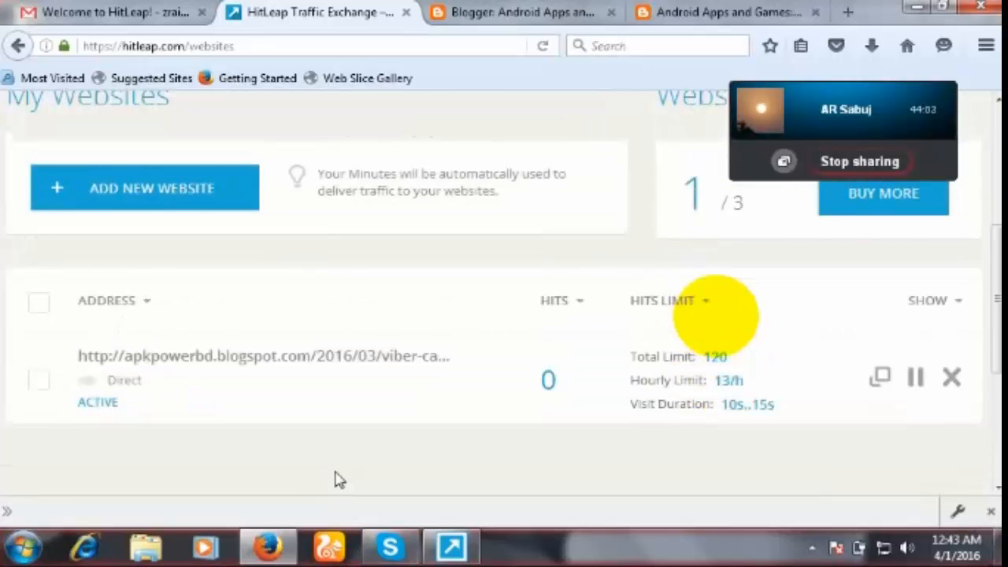
{"action": "scroll", "coordinate": [334, 479], "scroll_direction": "down", "scroll_amount": 1}
{"action": "scroll", "coordinate": [709, 315], "scroll_direction": "up", "scroll_amount": 1}
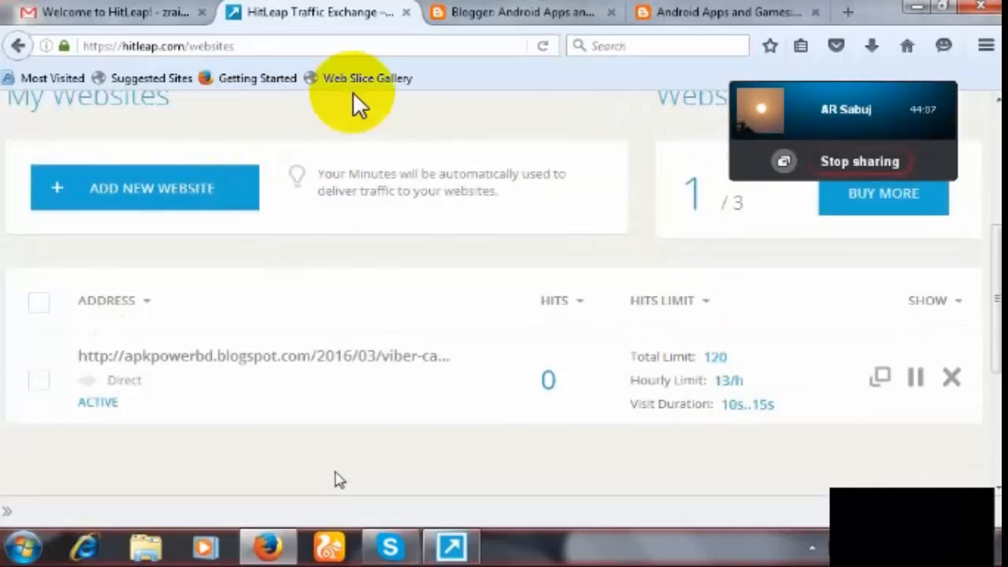
{"action": "scroll", "coordinate": [353, 99], "scroll_direction": "up", "scroll_amount": 1}
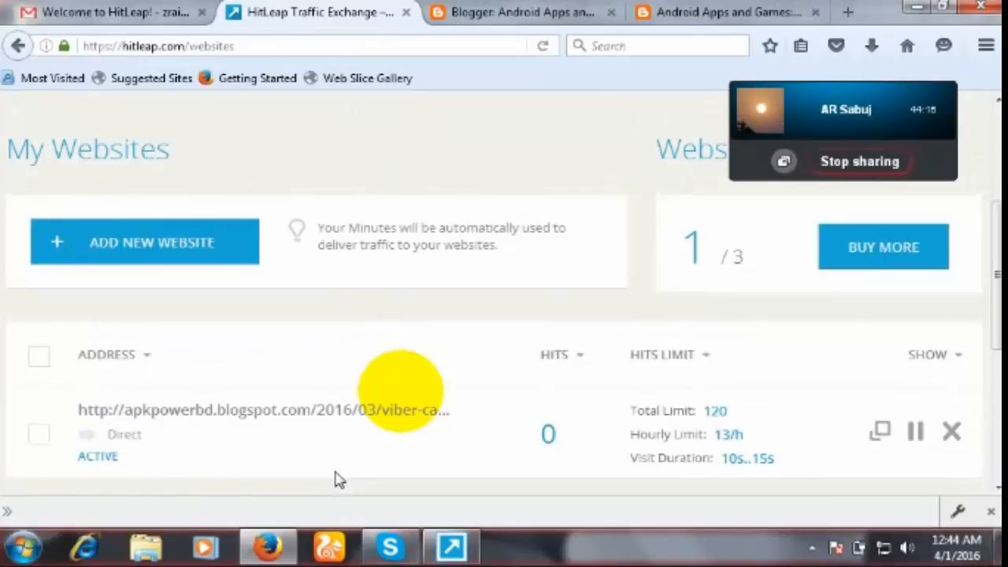
{"action": "scroll", "coordinate": [334, 479], "scroll_direction": "down", "scroll_amount": 2}
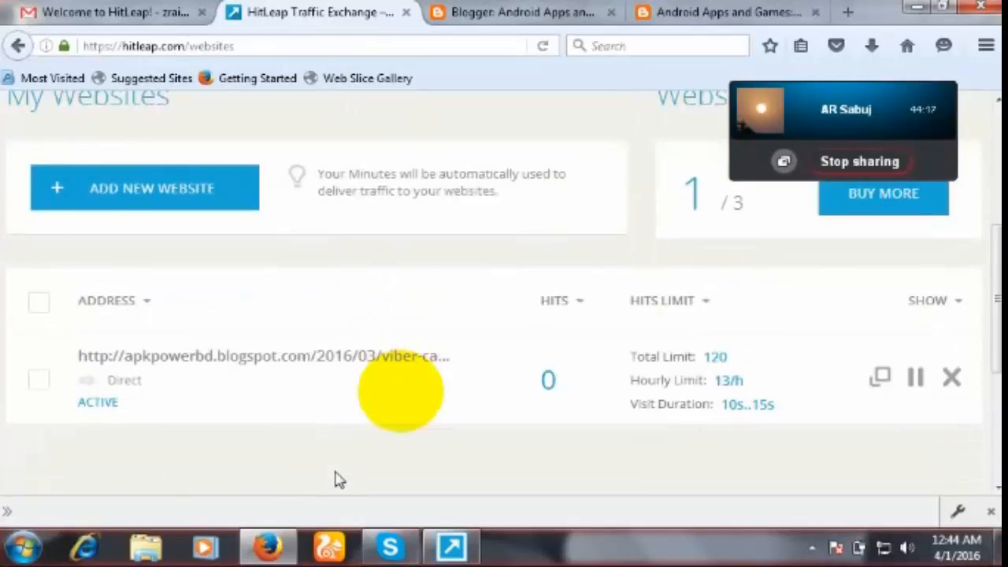
{"action": "scroll", "coordinate": [335, 479], "scroll_direction": "up", "scroll_amount": 1}
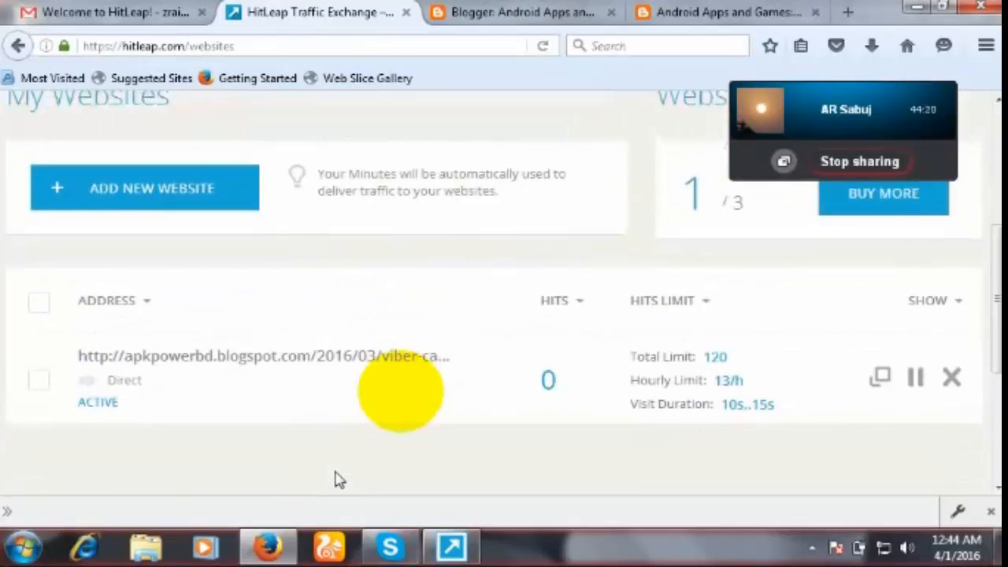